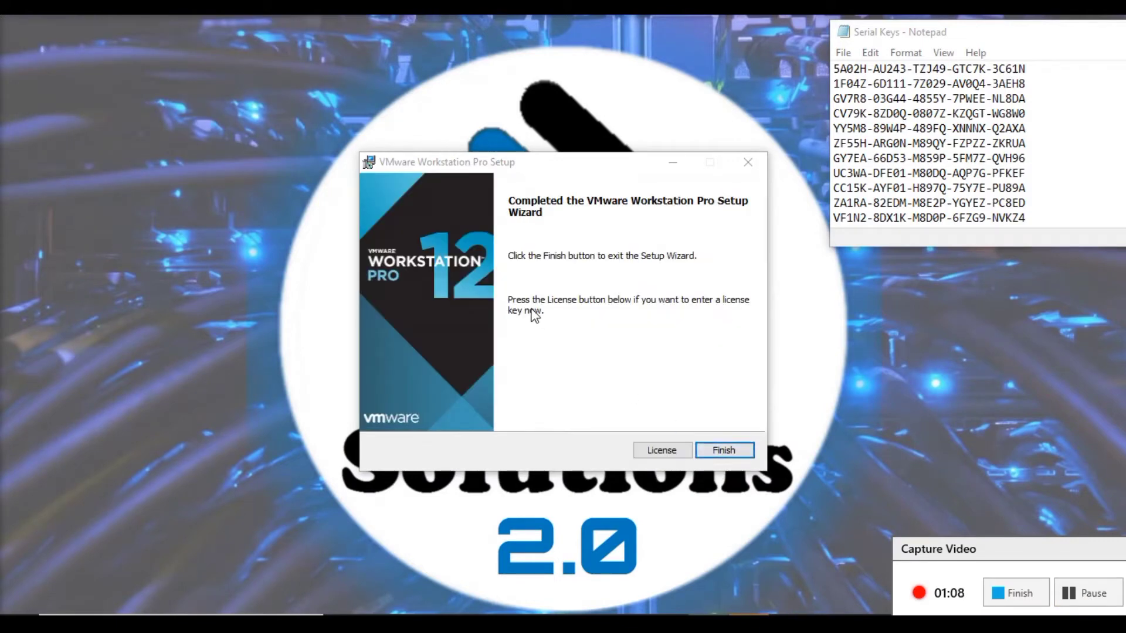
Finish the VMware Workstation Pro setup wizard and open the license key entry in VMware Workstation.
click(725, 450)
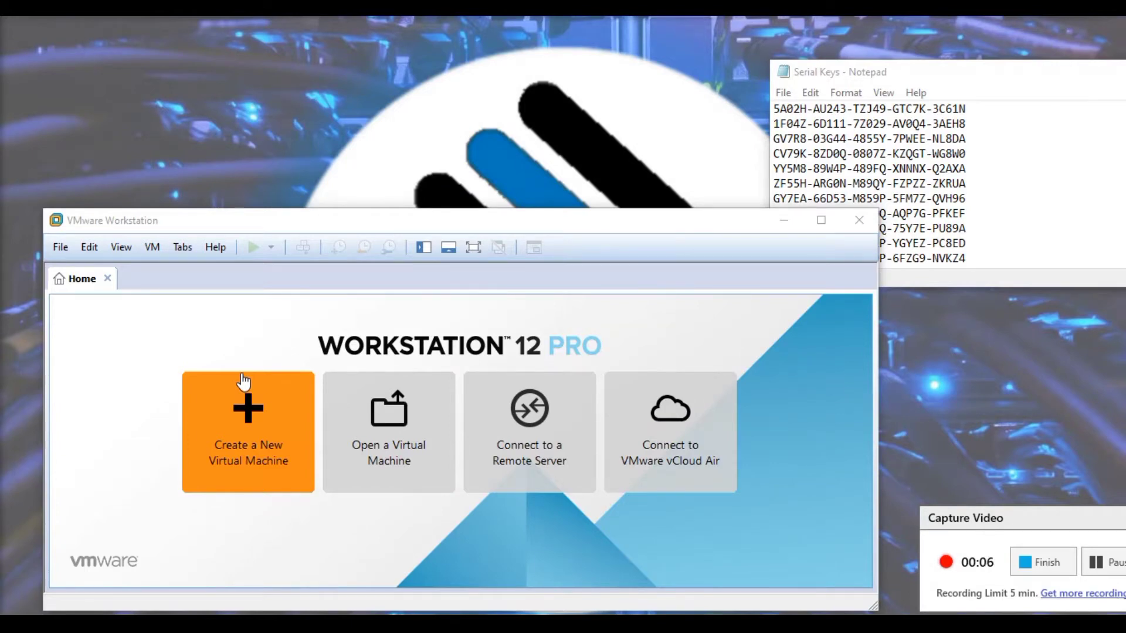
click(217, 248)
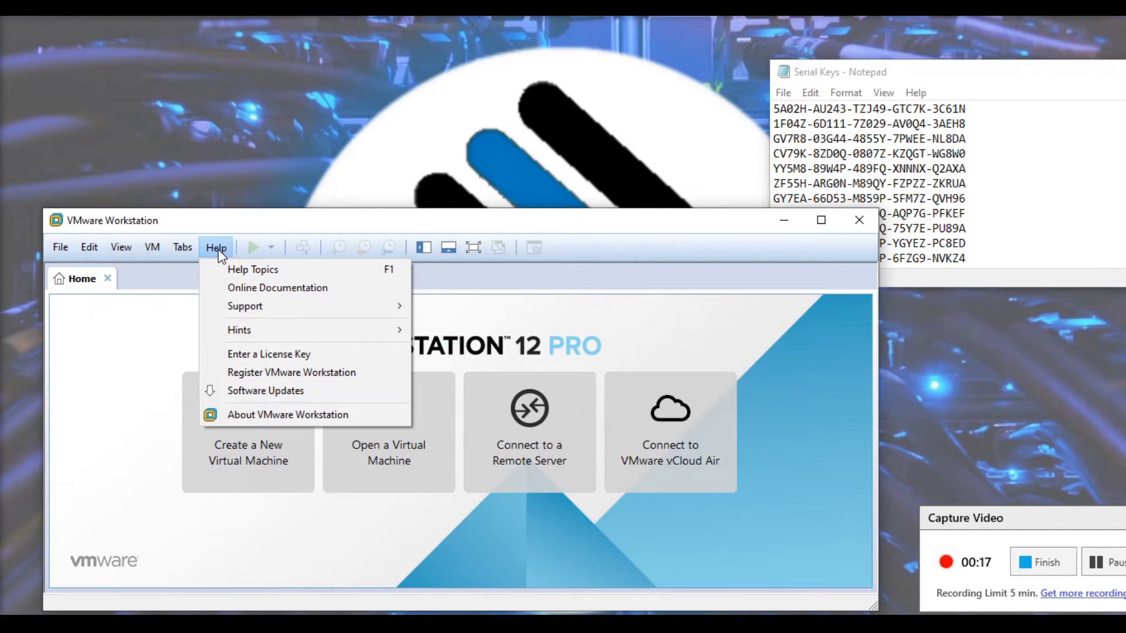
click(259, 355)
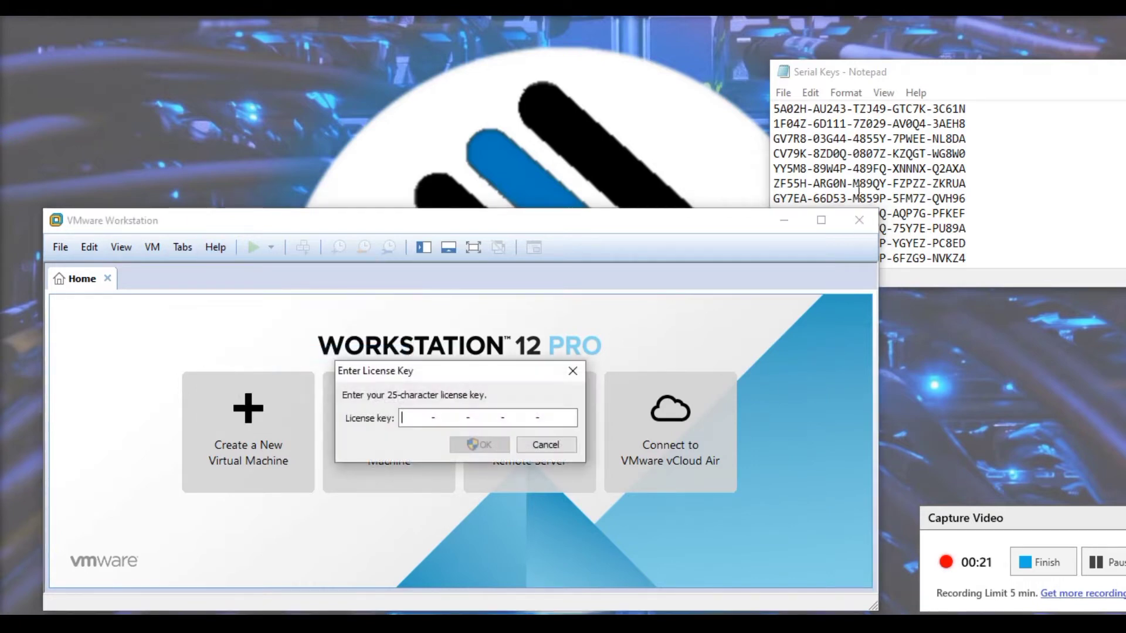
Copy the first serial key from the Serial Keys note into the license key field and apply it.
drag(967, 109, 775, 112)
key(ctrl+c)
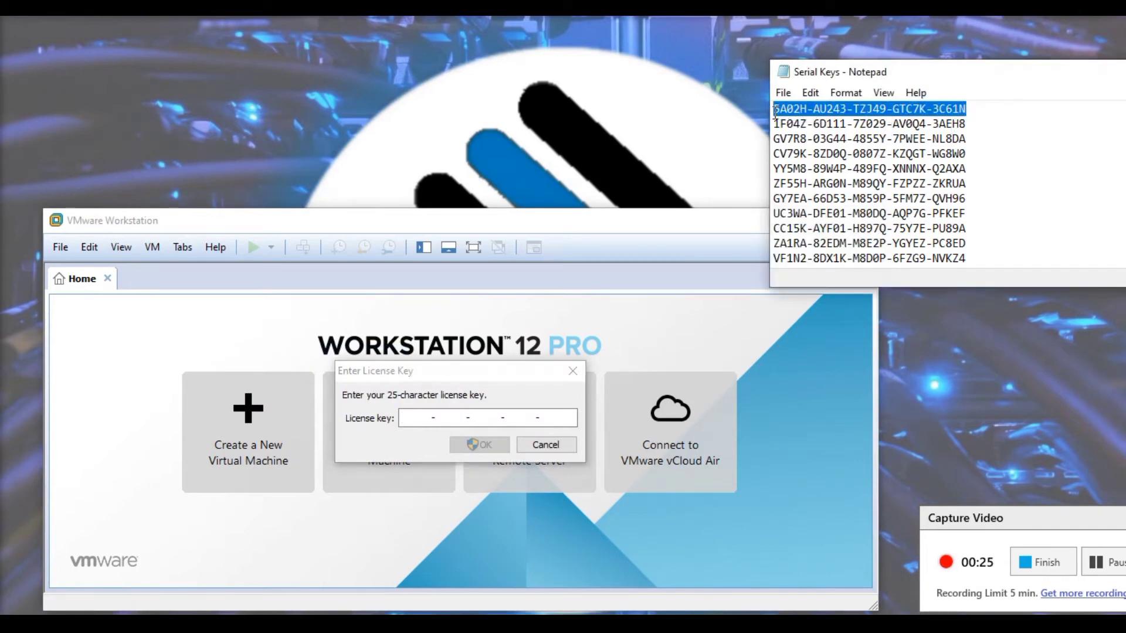
click(413, 420)
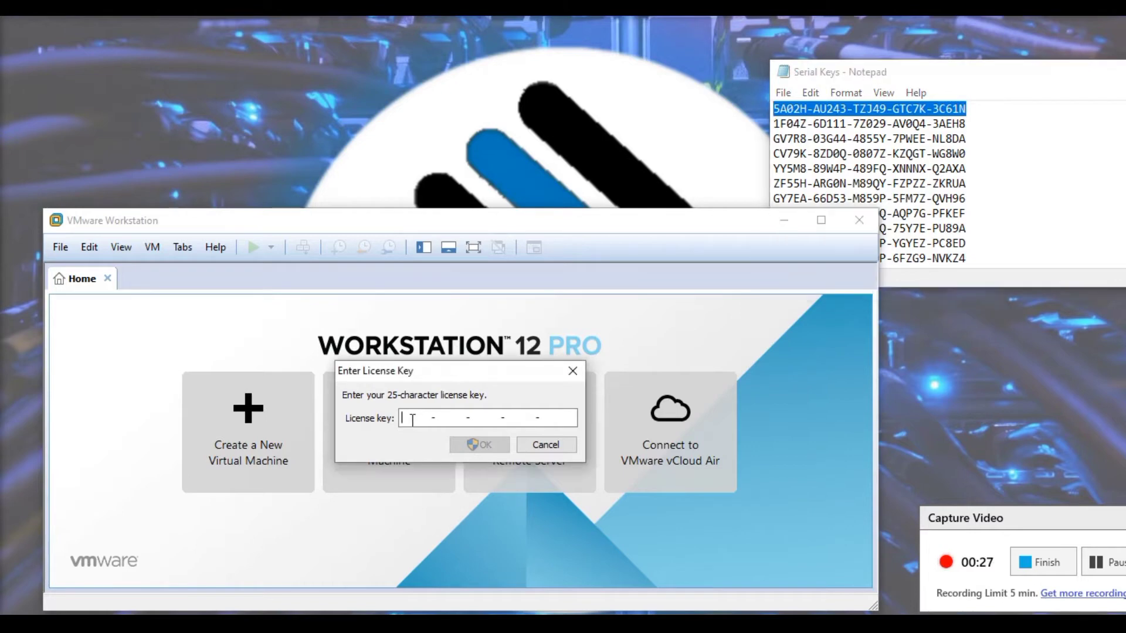
key(ctrl+v)
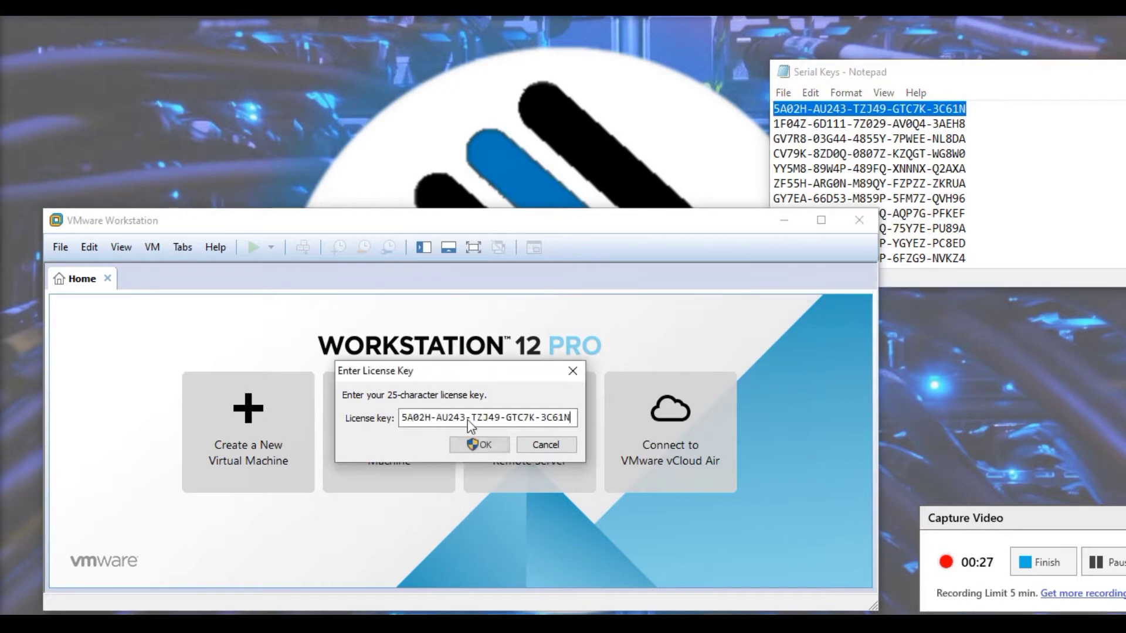
click(486, 452)
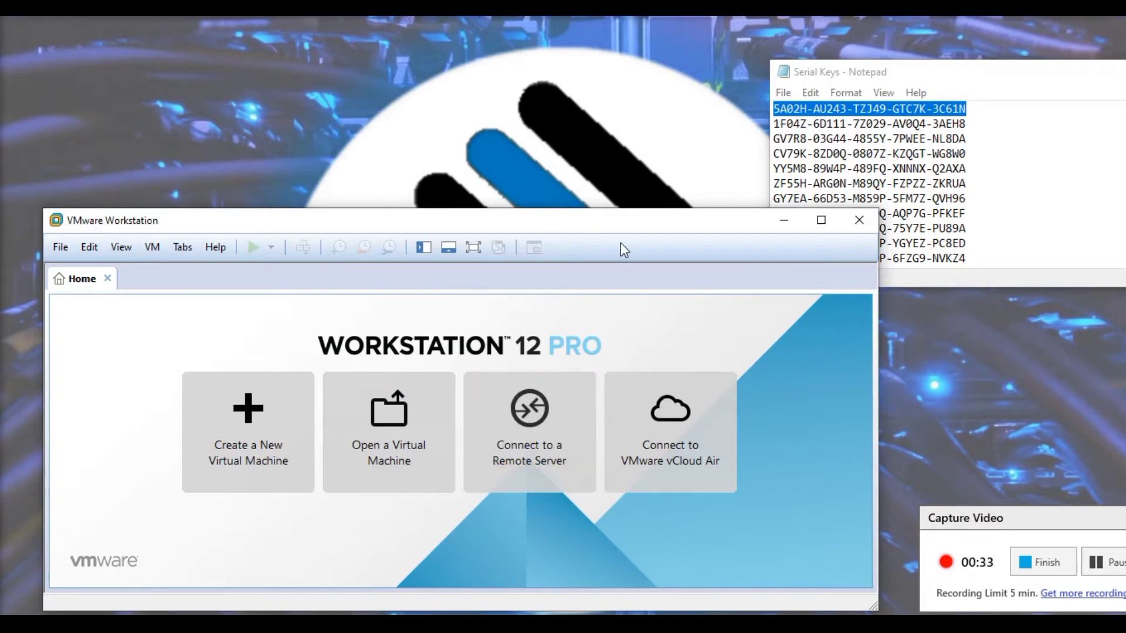
Maximize the VMware Workstation window and start a custom virtual machine with Workstation 12.0 hardware compatibility.
double_click(620, 228)
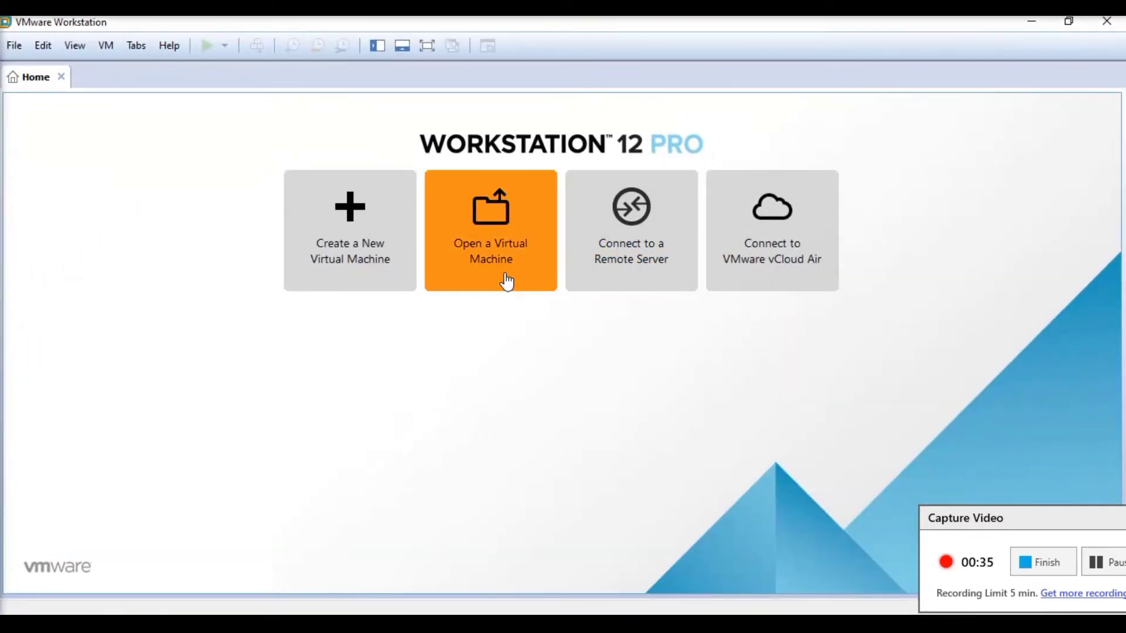
click(350, 243)
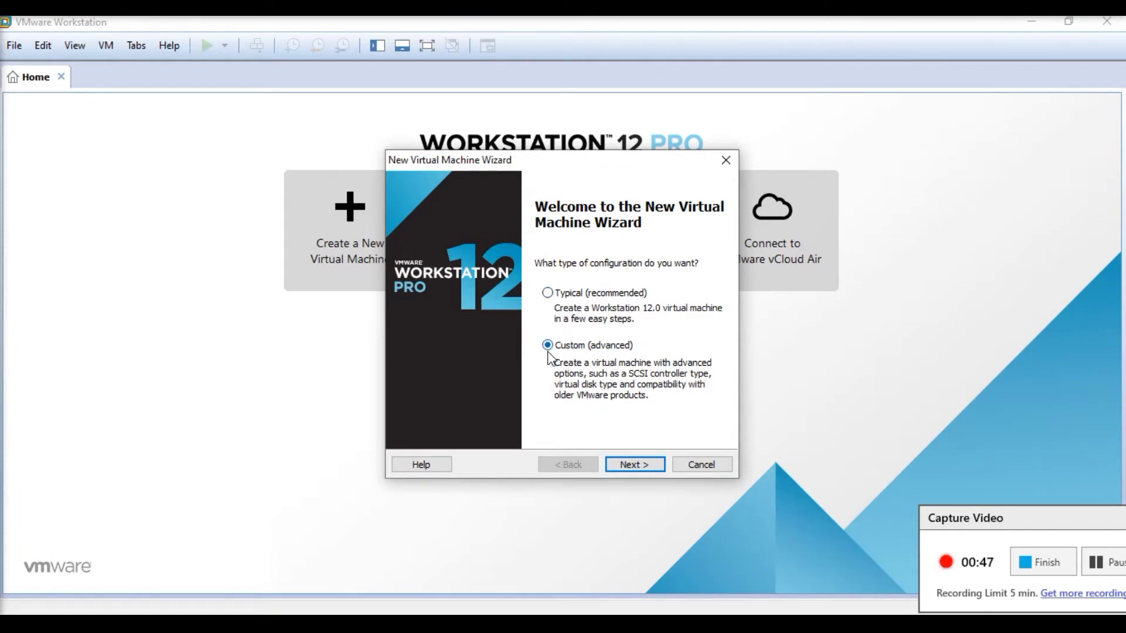
click(649, 467)
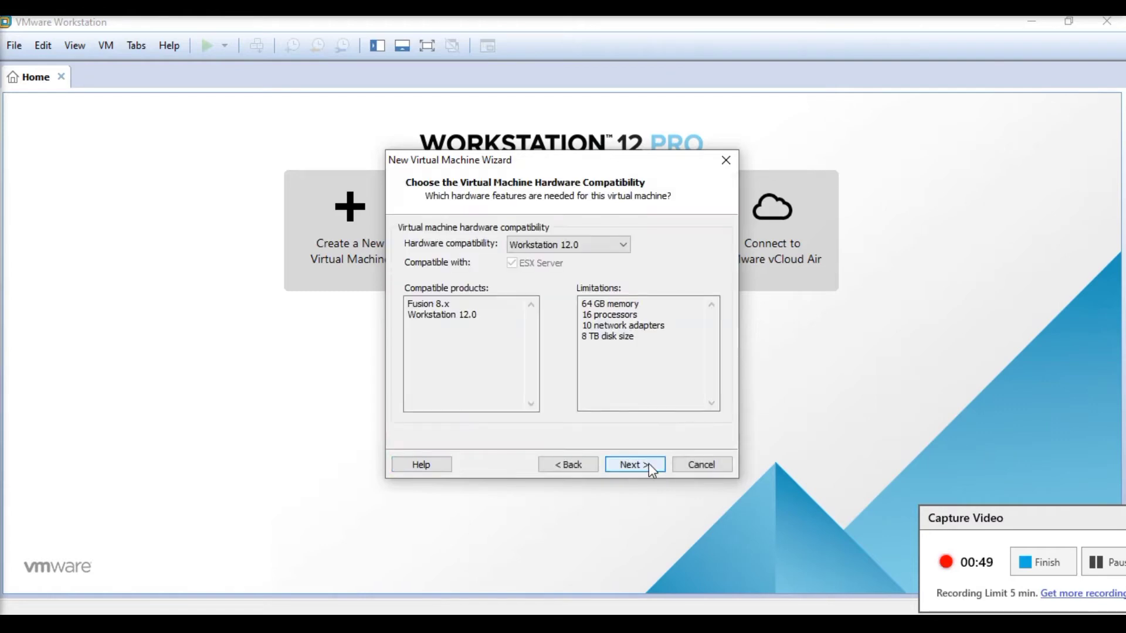
click(592, 249)
click(593, 251)
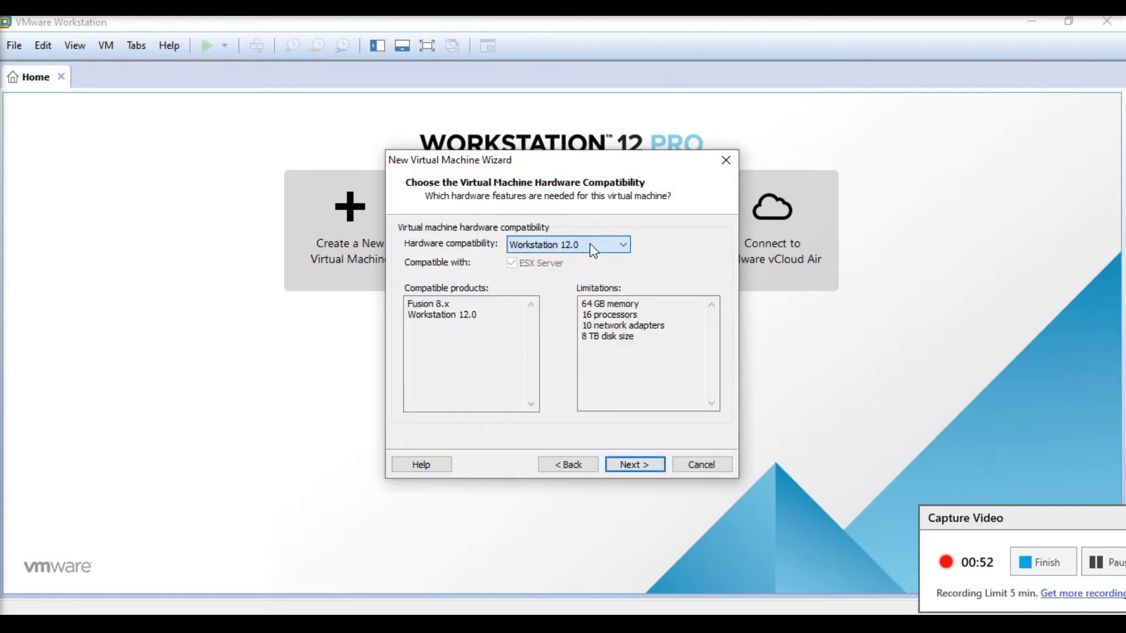
click(632, 466)
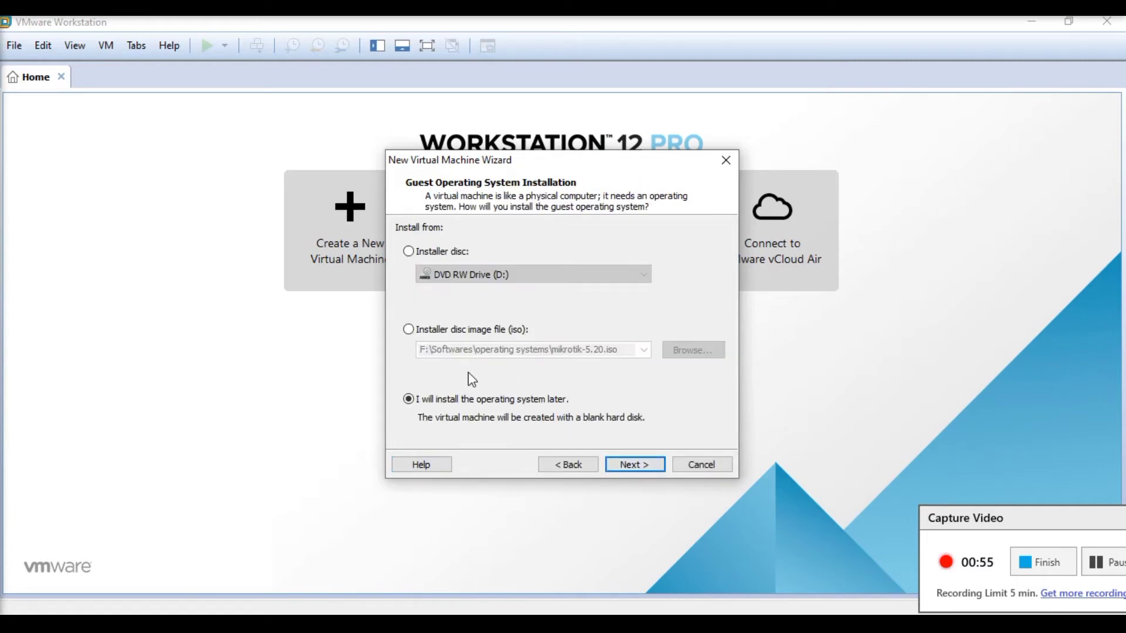
Install the guest from the disc image mikrotik-5.20.iso and accept Other as guest operating system and version.
click(428, 329)
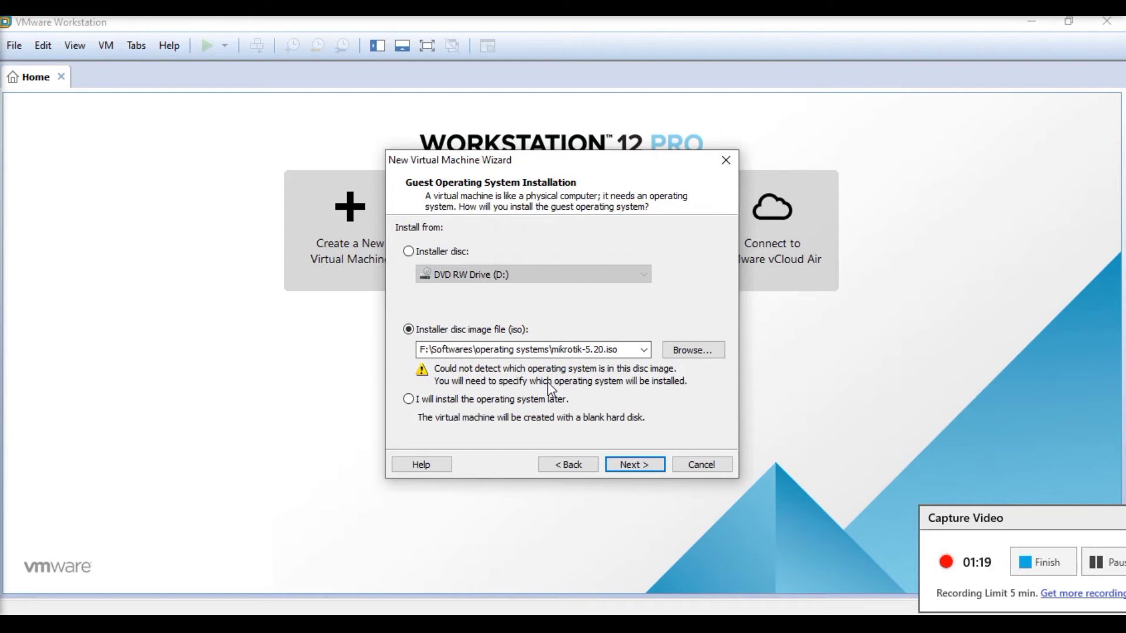
click(623, 469)
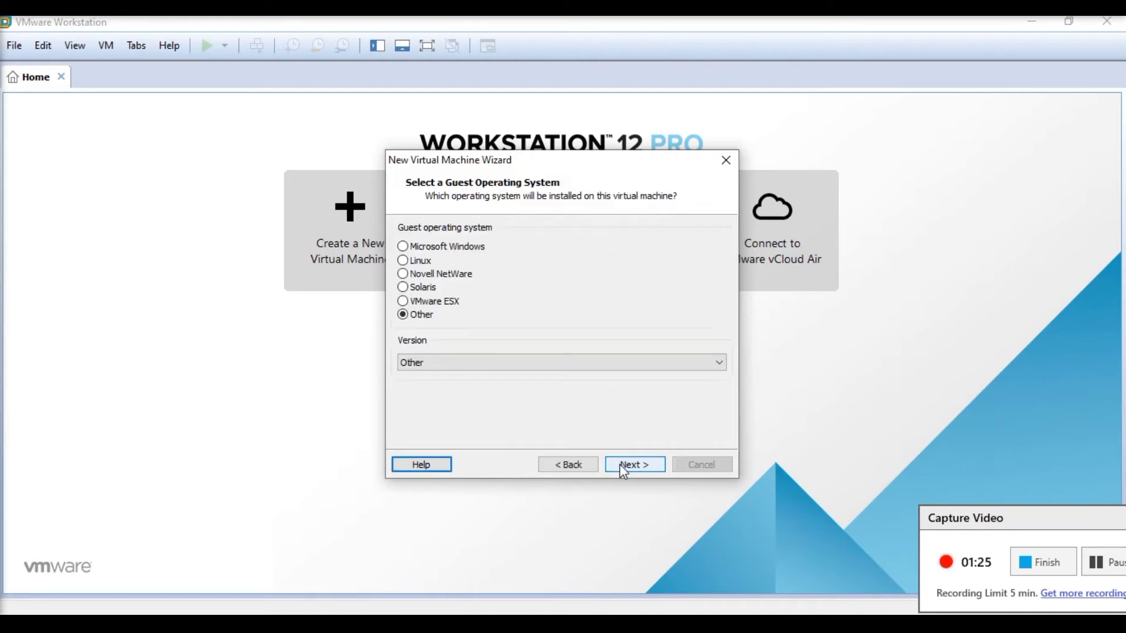
click(645, 463)
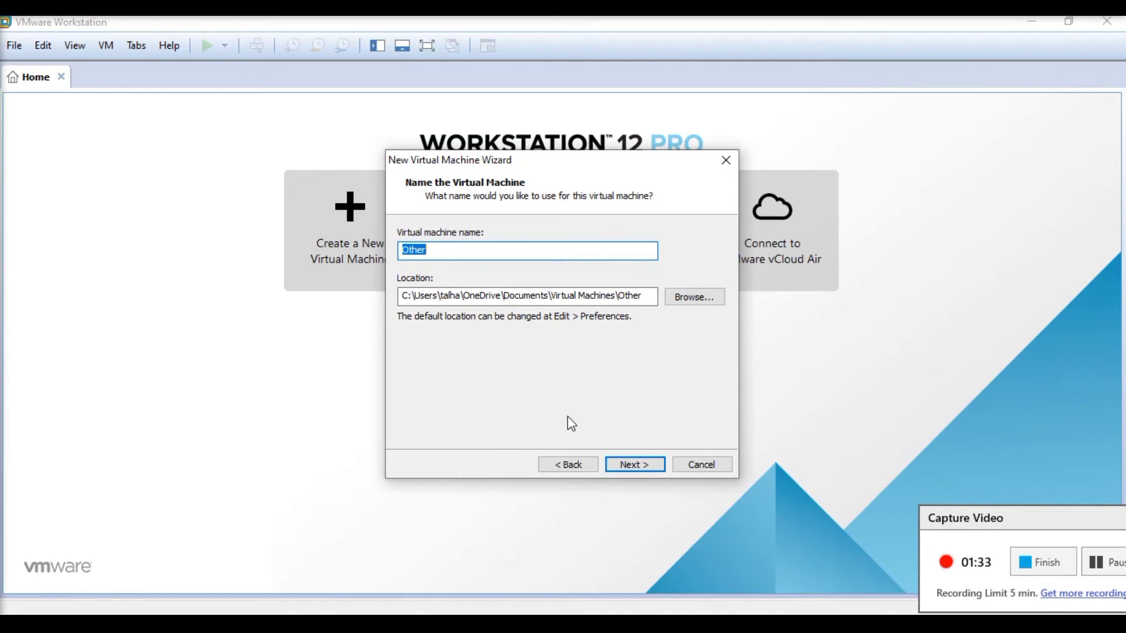
Name the virtual machine MikroTik and give it one processor with 2 cores.
text(MikroTik)
click(644, 465)
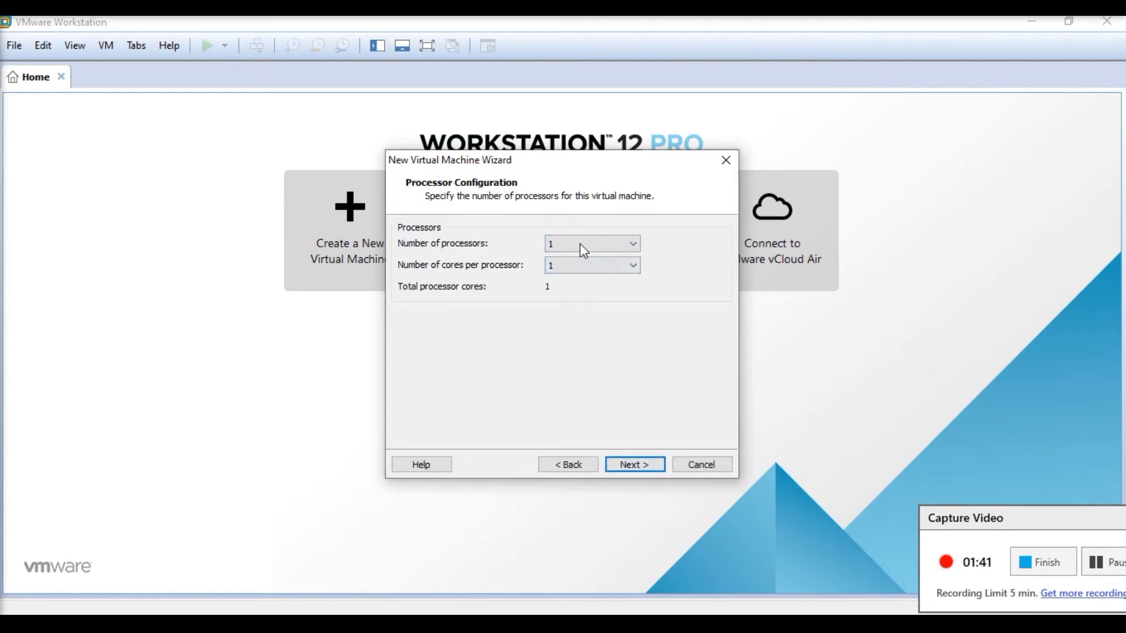
click(593, 267)
click(580, 296)
click(641, 461)
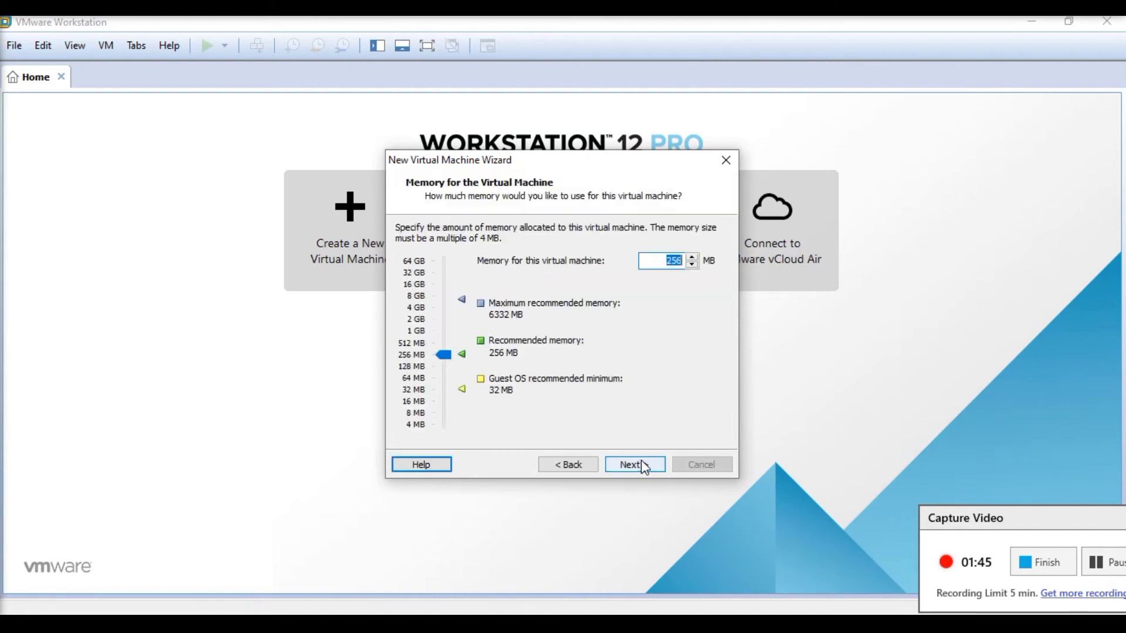
Set the virtual machine's memory to 512 MB.
click(444, 367)
drag(443, 368, 441, 343)
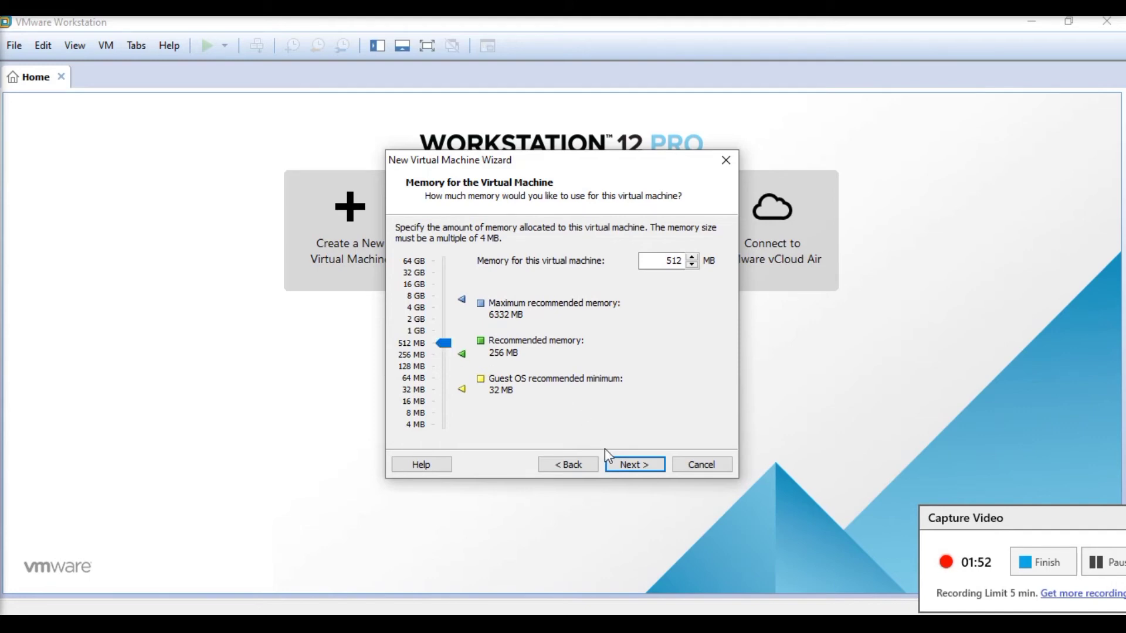
click(627, 471)
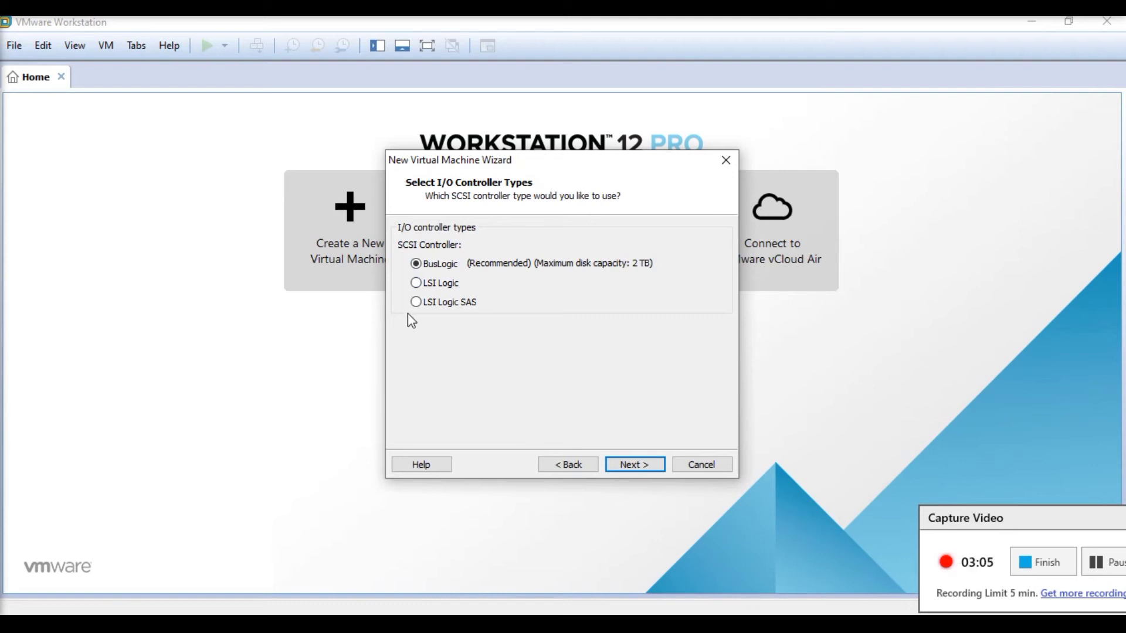
Accept the BusLogic controller and choose to create a new virtual disk of type IDE.
click(635, 457)
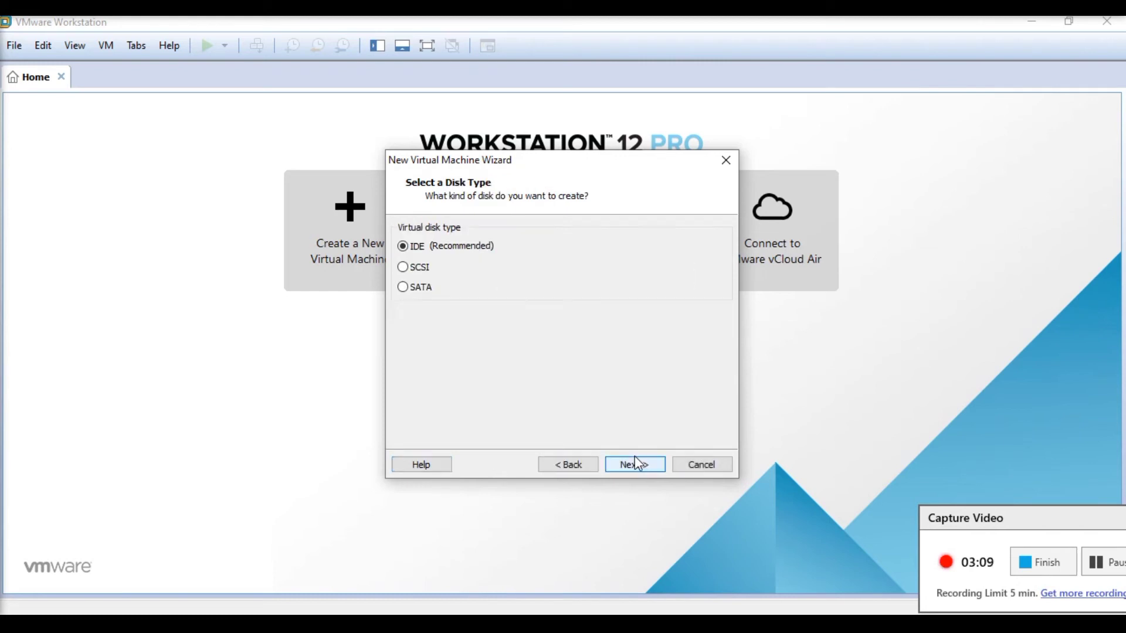
click(636, 464)
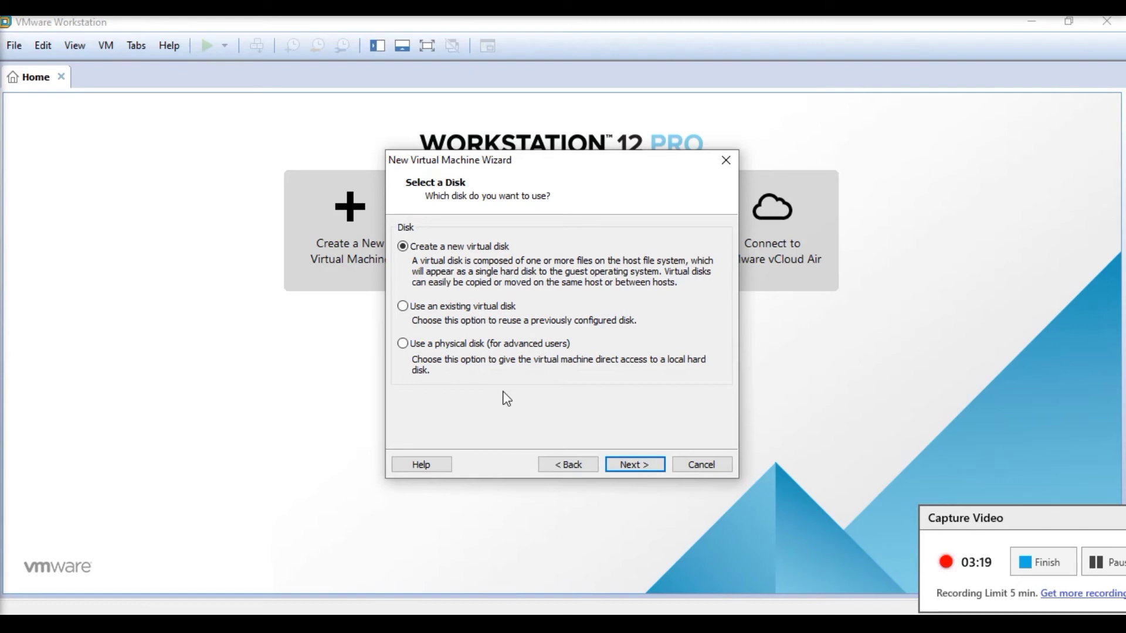
click(617, 466)
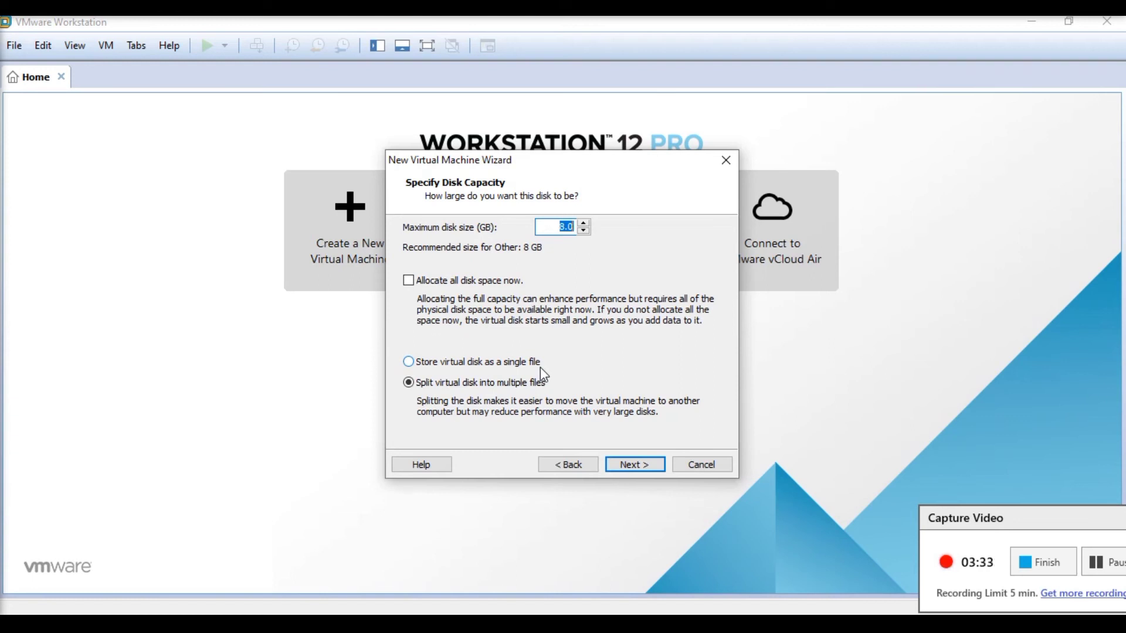
Set the maximum disk size to 10 GB, split into multiple files as MikroTik.vmdk, and create the virtual machine.
text(10)
click(629, 464)
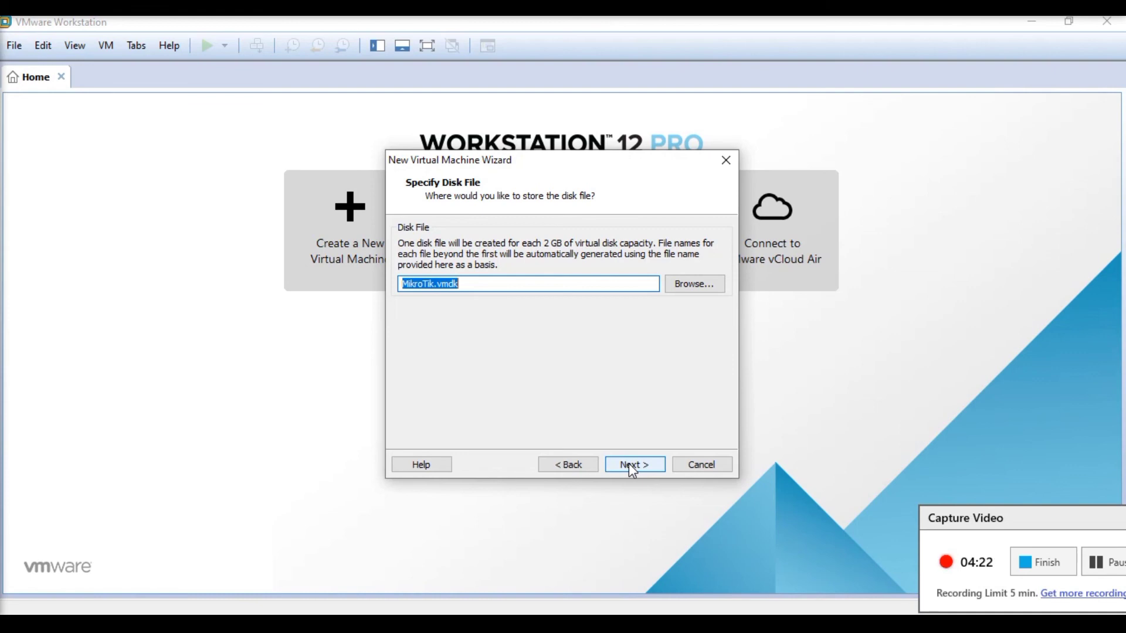
click(628, 463)
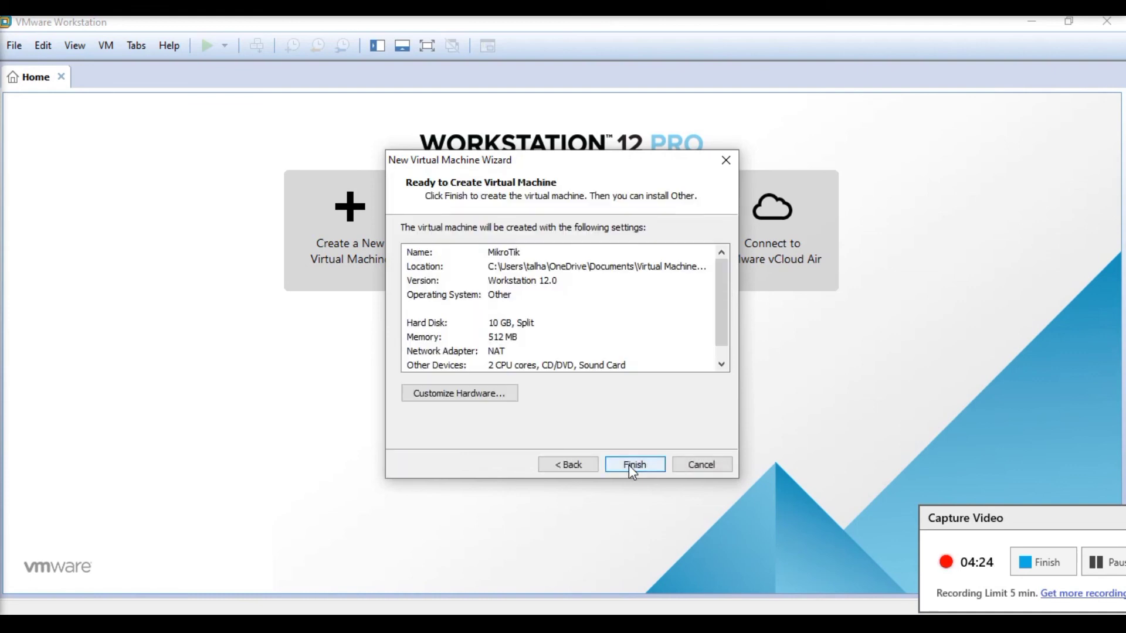
click(629, 464)
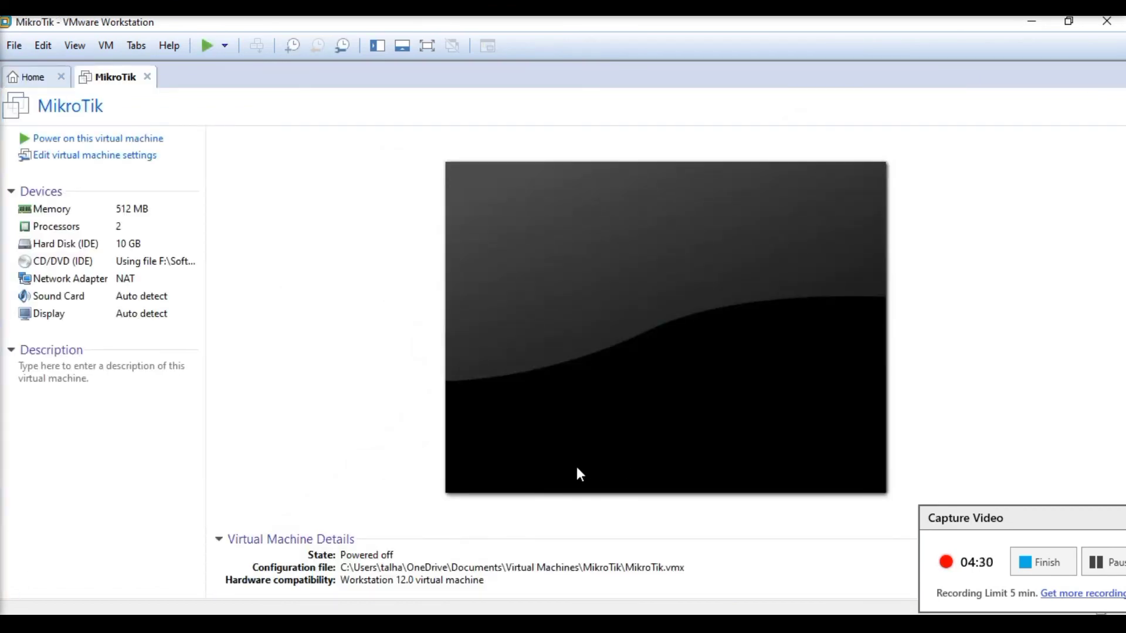
Power on the MikroTik virtual machine.
click(142, 143)
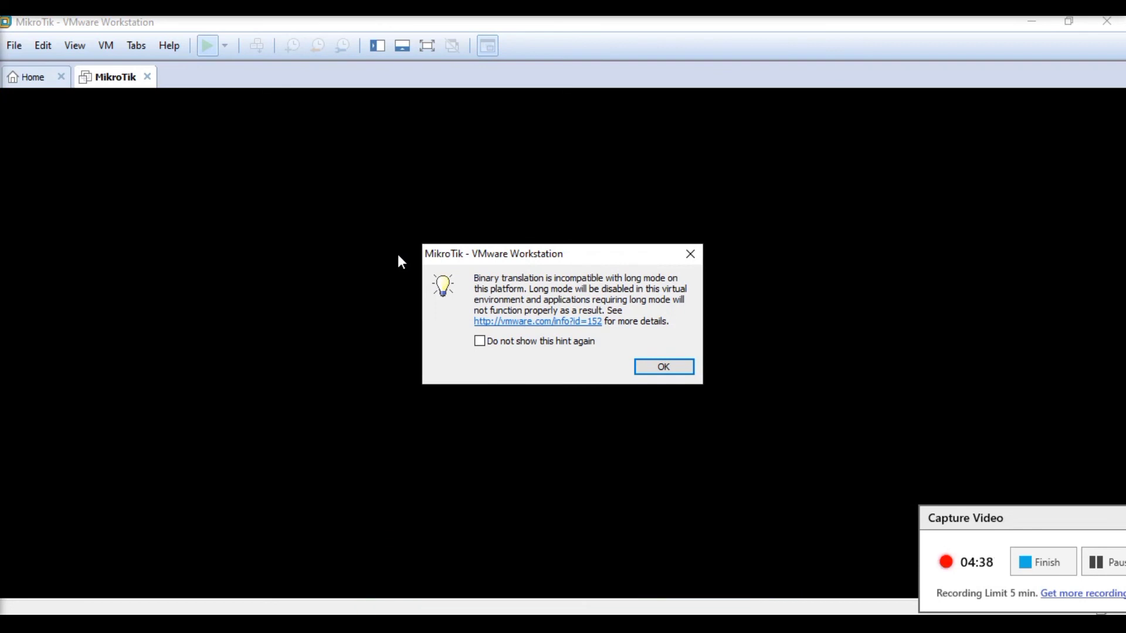
click(1050, 562)
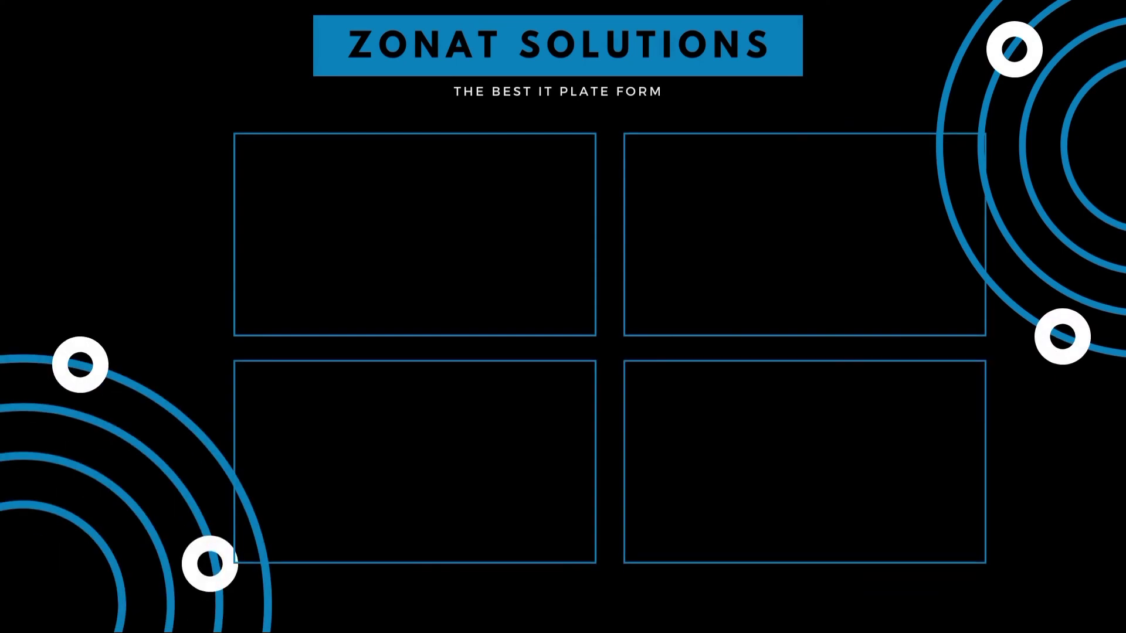